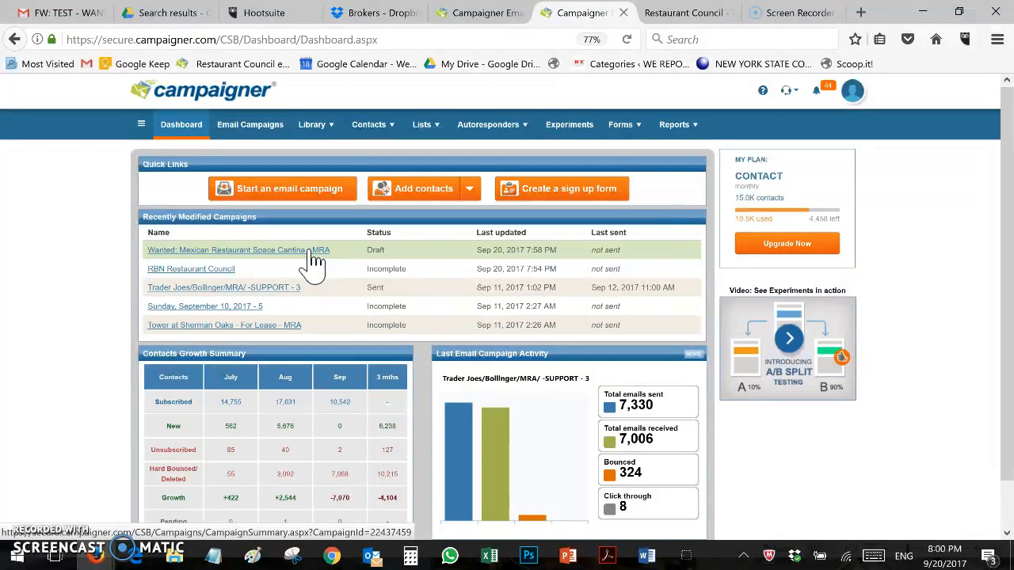
# Open the "Wanted: Mexican Restaurant Space Cantina - MRA" campaign summary and review its details, recipient lists and email preview.
pyautogui.click(265, 250)
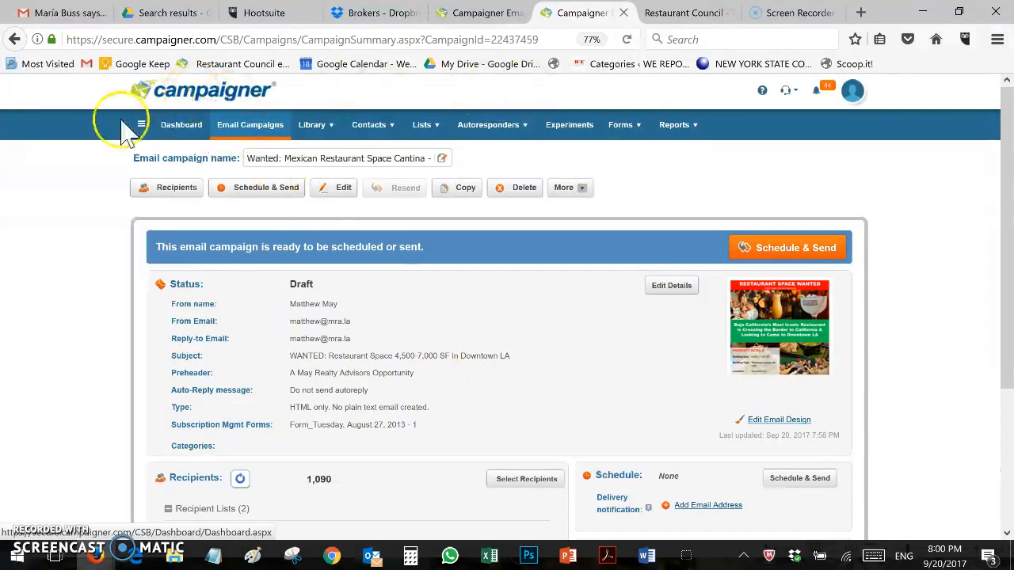
pyautogui.click(196, 130)
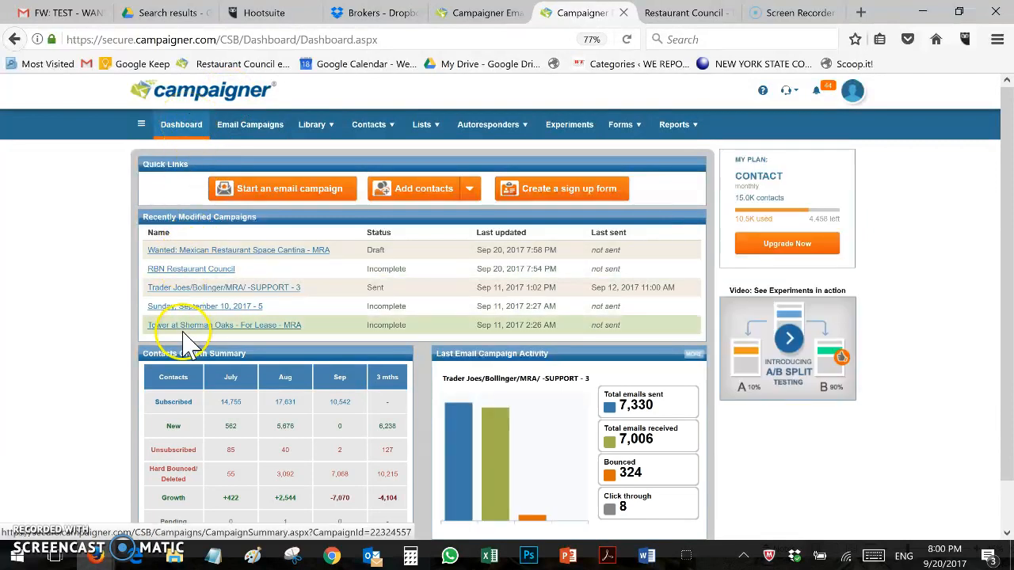
pyautogui.click(237, 251)
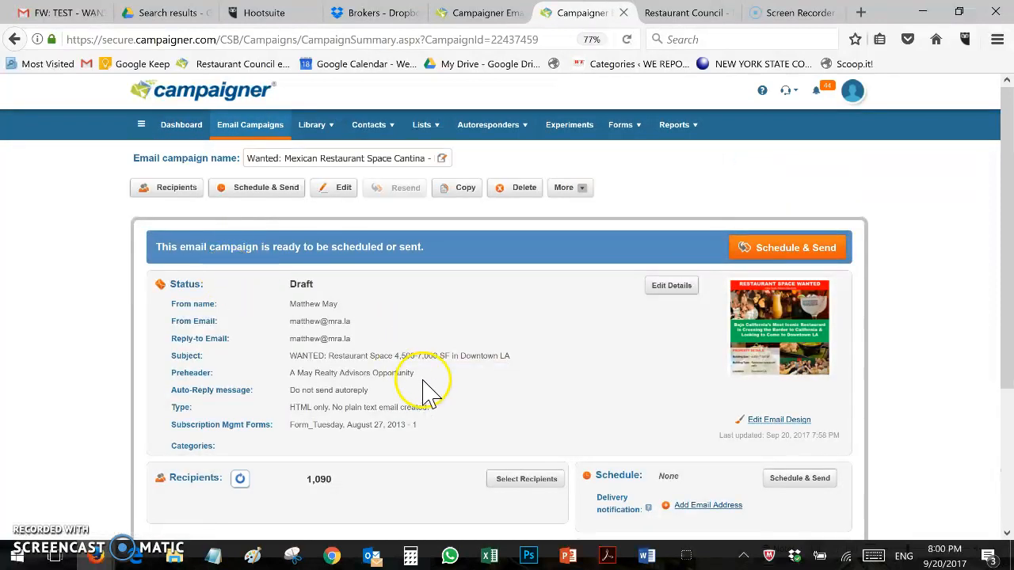
pyautogui.scroll(-3, 401, 427)
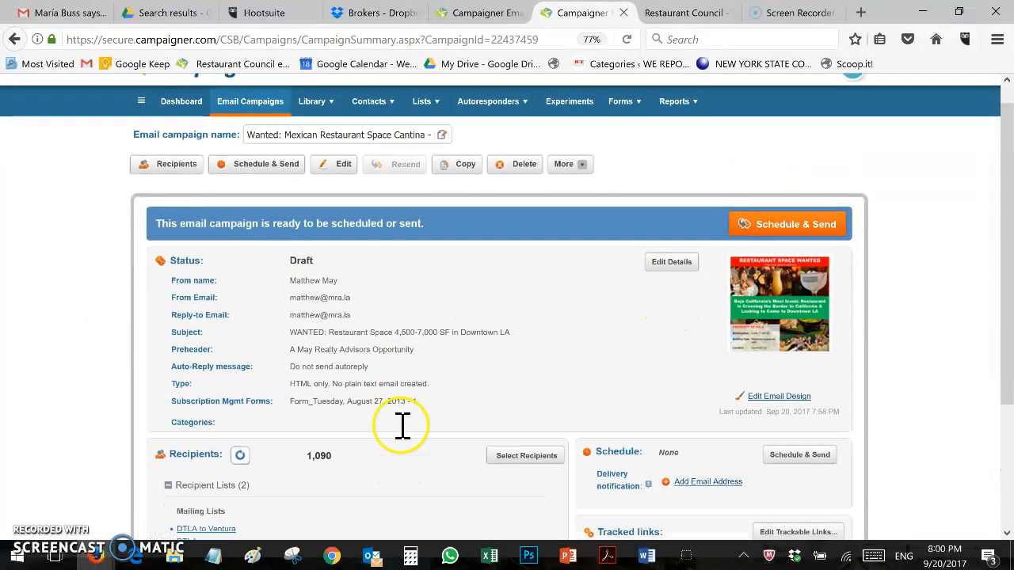
pyautogui.scroll(-2, 403, 434)
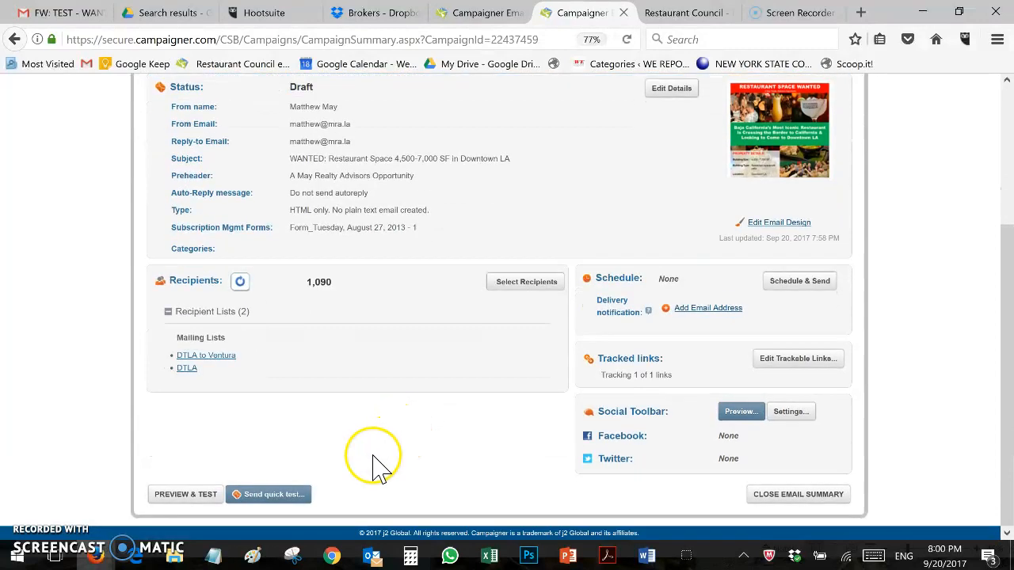
pyautogui.moveTo(747, 146)
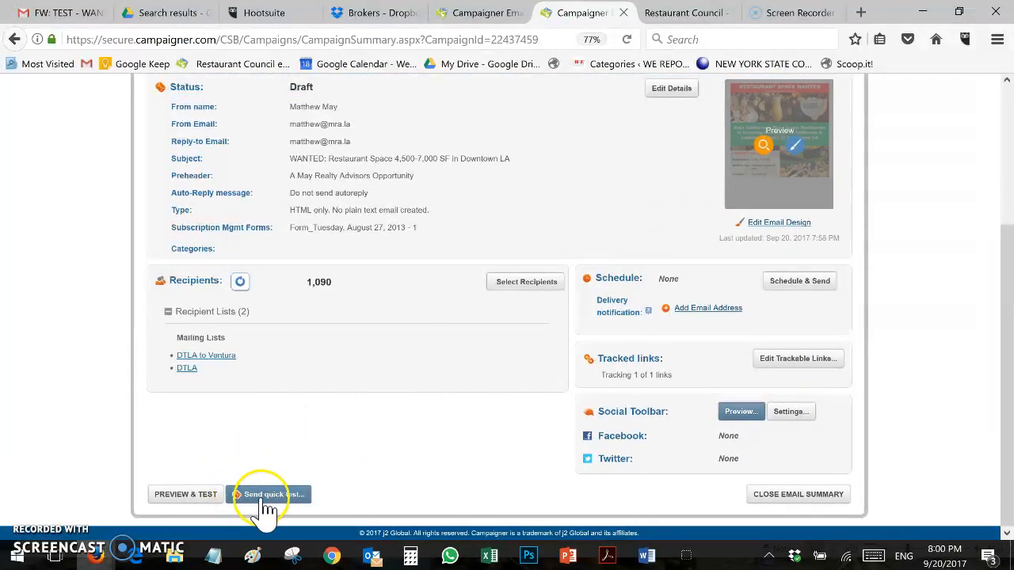
# Start a quick test of the campaign and replace the specific recipient with the tester's own e-mail address.
pyautogui.click(271, 496)
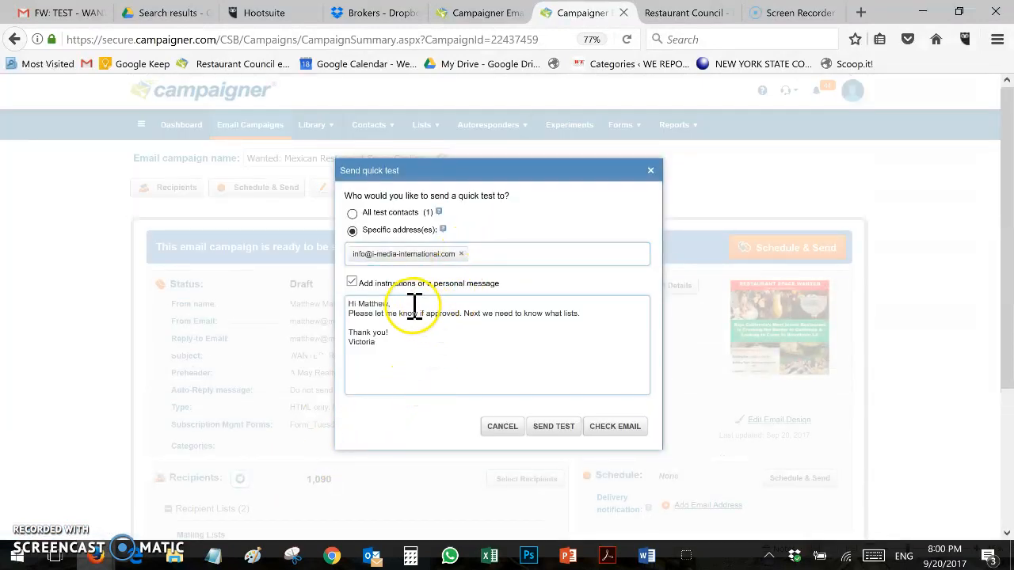
pyautogui.click(461, 254)
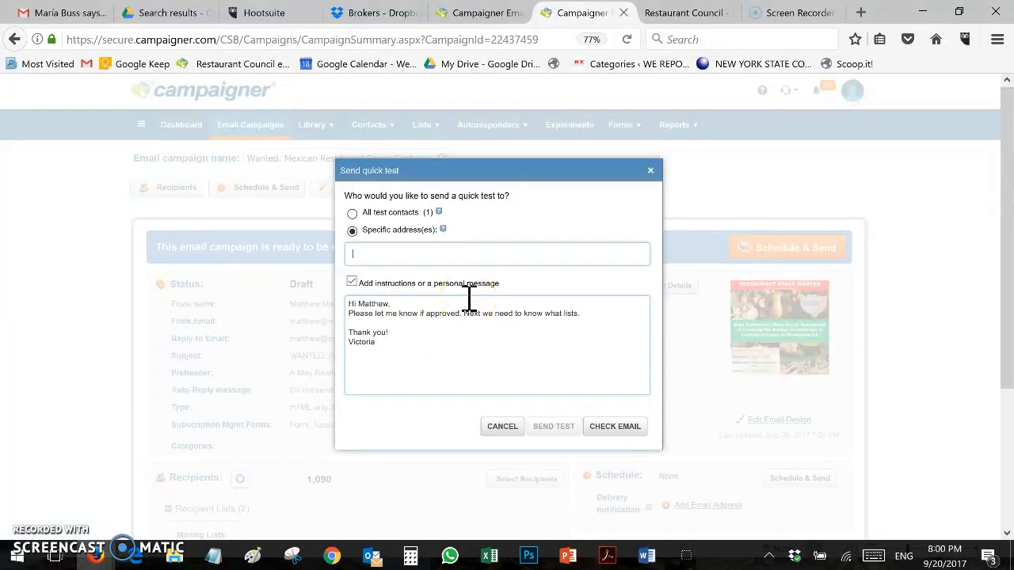
pyautogui.write('victor')
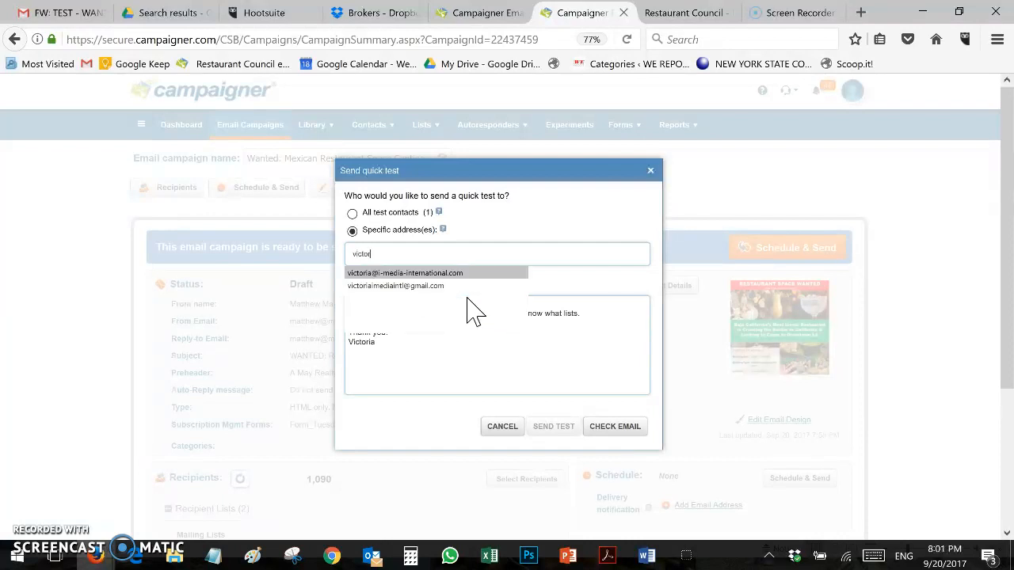
pyautogui.click(462, 274)
pyautogui.click(430, 255)
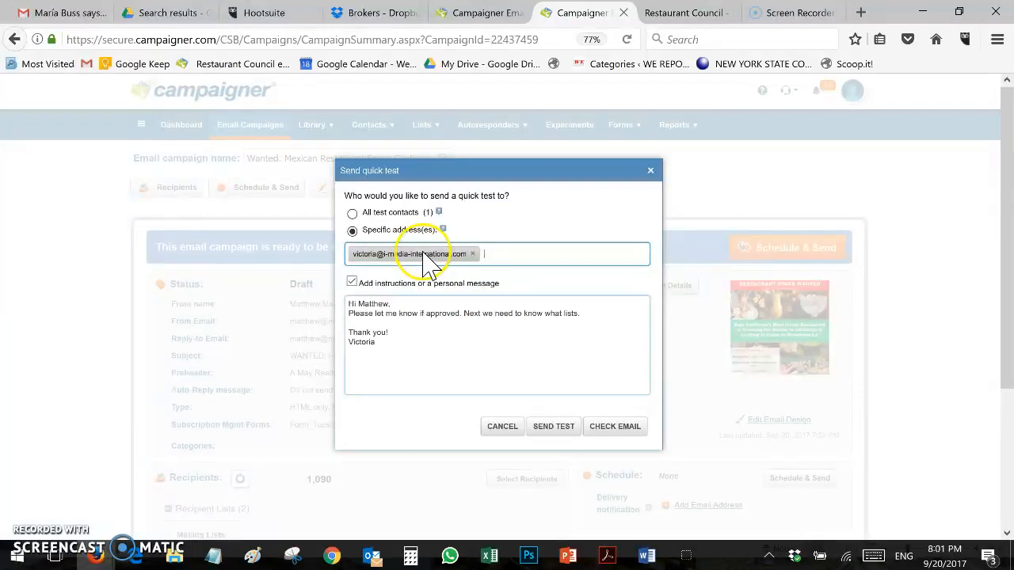
# Keep the personal message enabled, change its greeting to the test recipient's first name, and send the quick test.
pyautogui.click(352, 283)
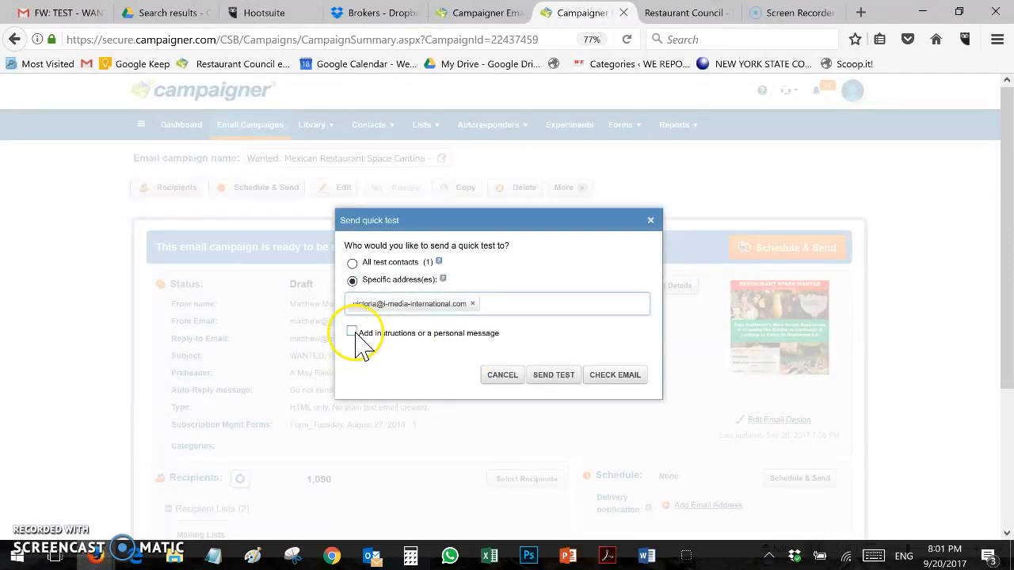
pyautogui.click(352, 333)
pyautogui.click(400, 305)
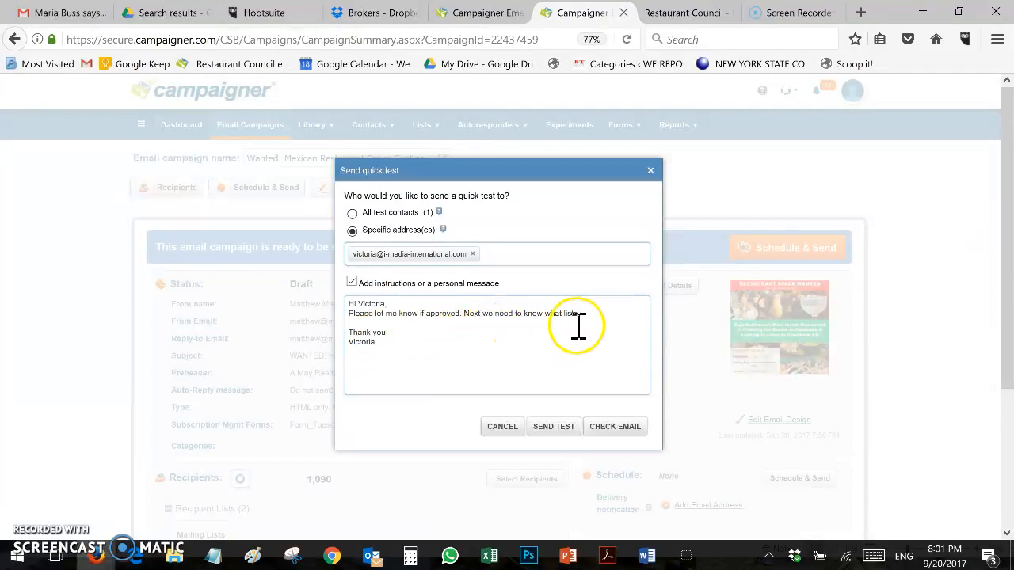
pyautogui.click(554, 428)
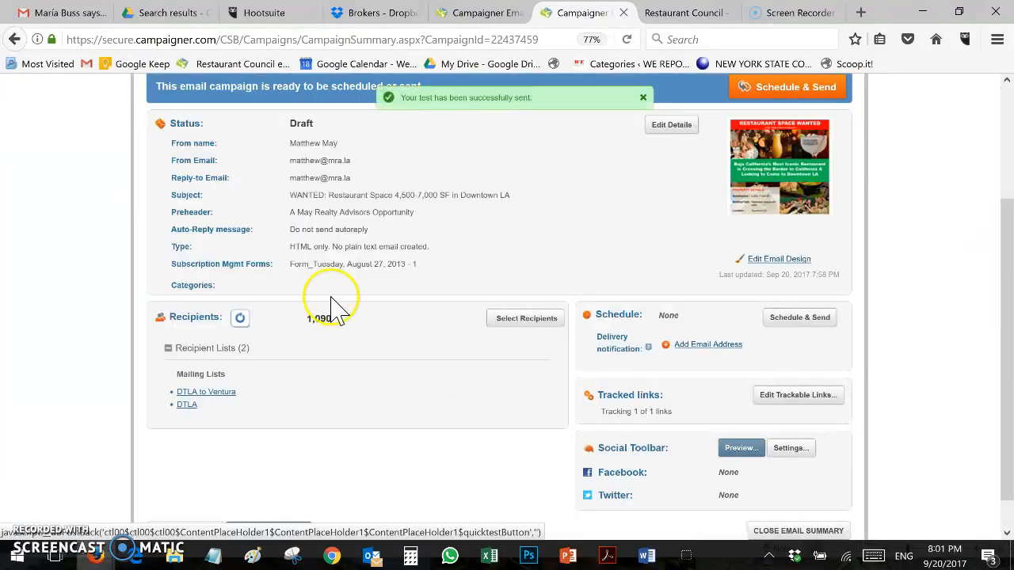
# Switch to Gmail and read the "FW: TEST - WANTED: Restaurant Space 4,500-7,000 SF in Downtown LA" e-mail to check the client's approval.
pyautogui.click(75, 16)
pyautogui.click(38, 181)
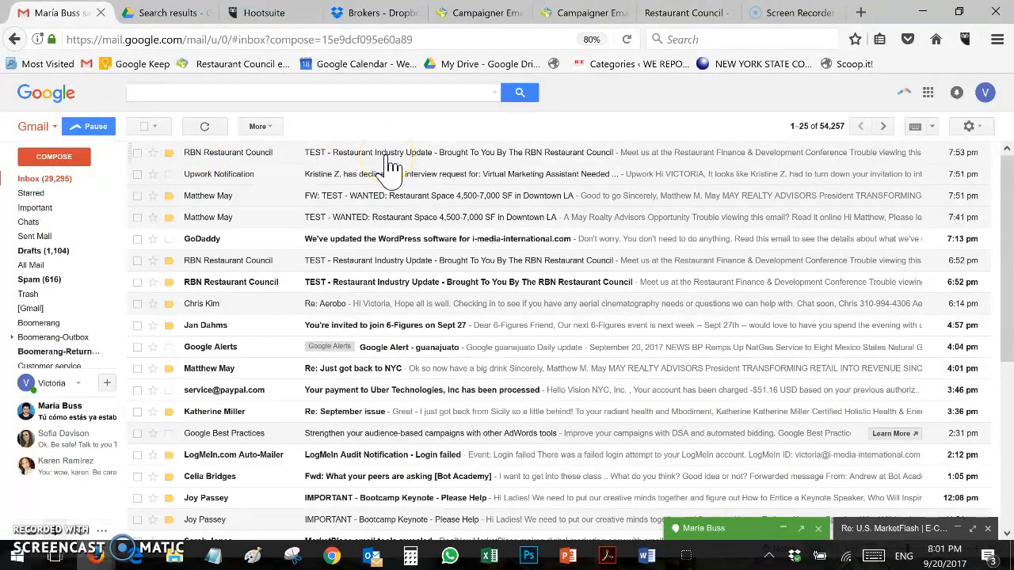
pyautogui.click(379, 217)
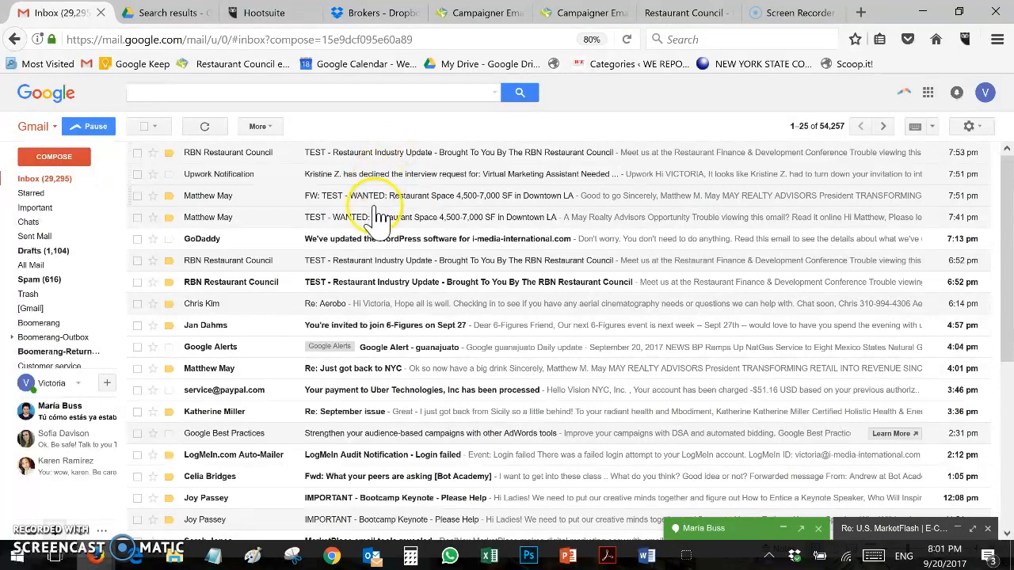
pyautogui.click(371, 203)
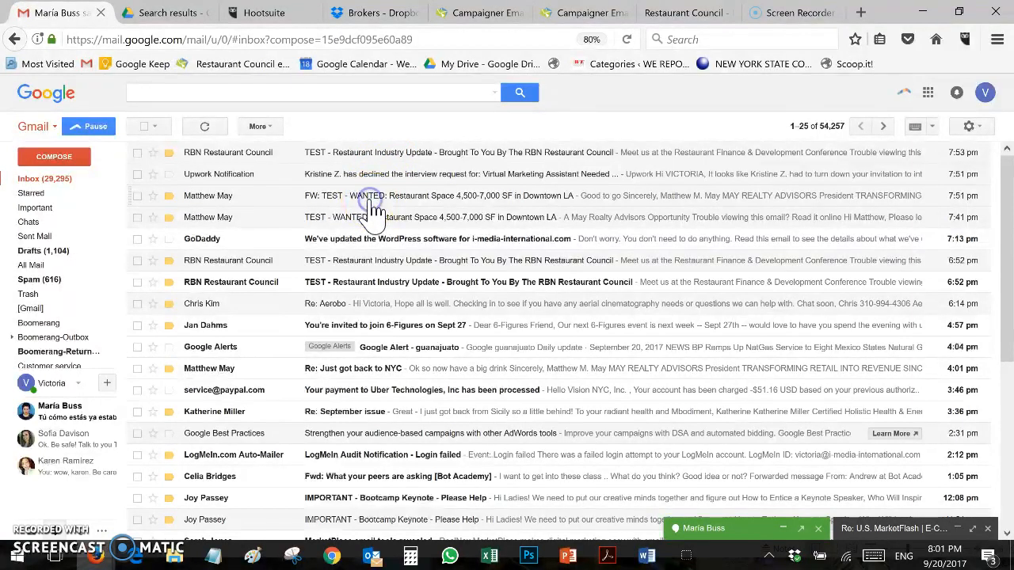
pyautogui.scroll(-10, 243, 225)
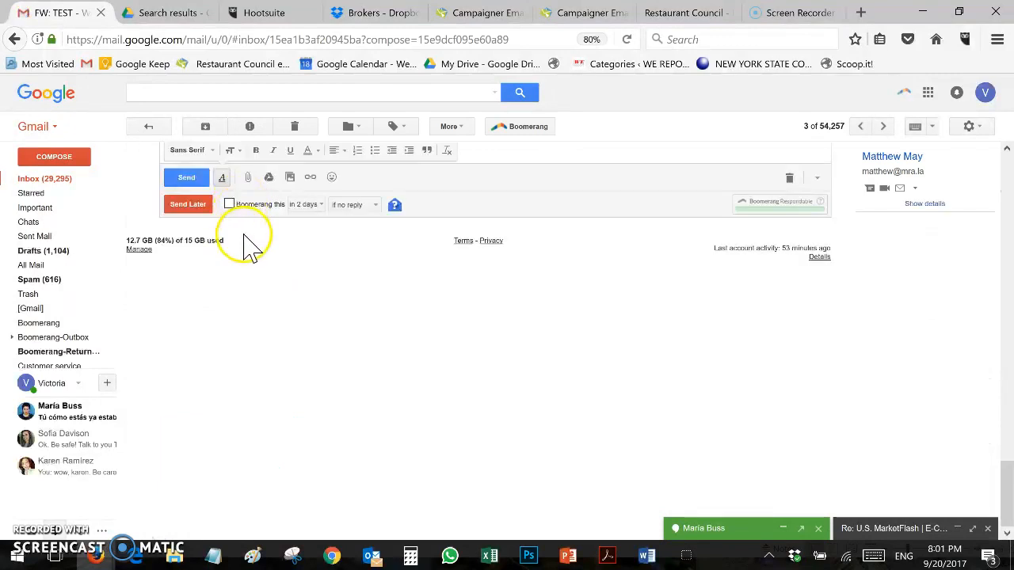
pyautogui.scroll(10, 245, 241)
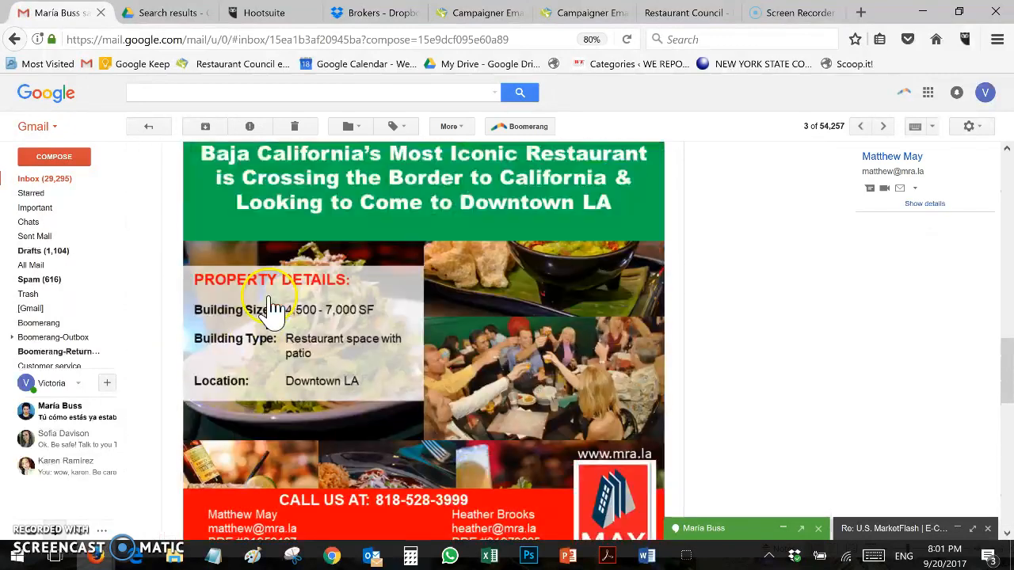
pyautogui.scroll(8, 269, 309)
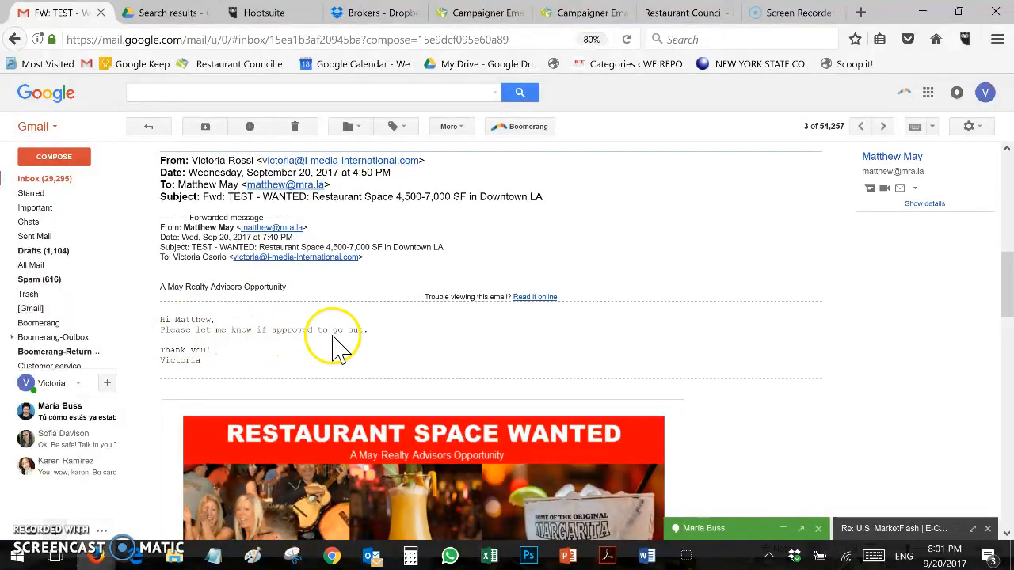
pyautogui.scroll(10, 305, 317)
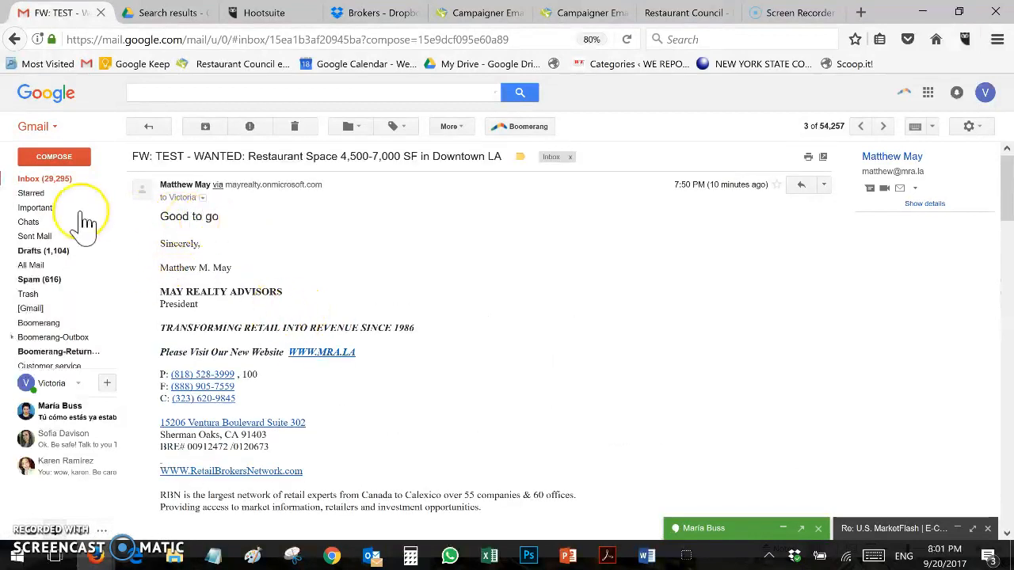
pyautogui.click(52, 178)
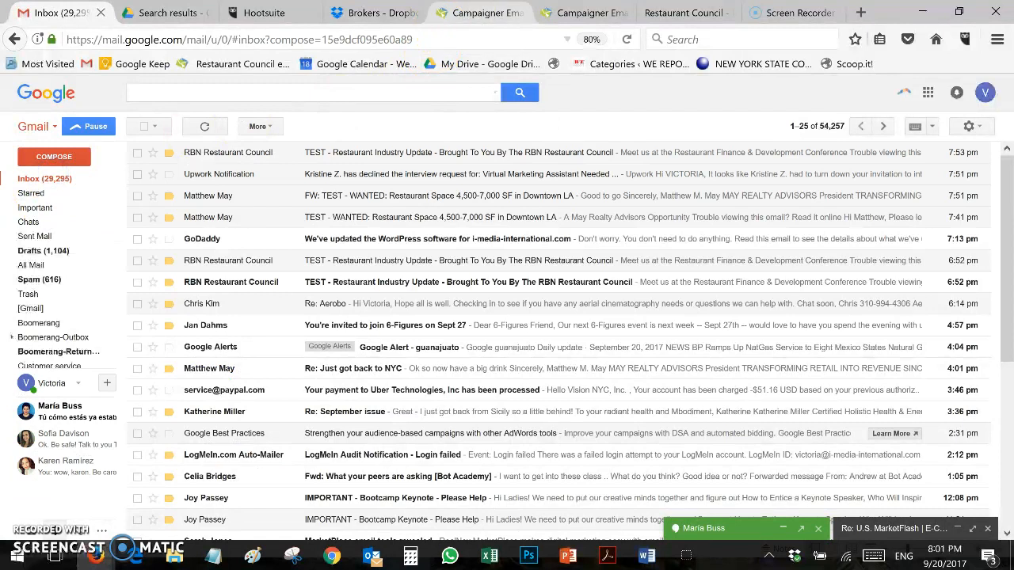
# Return to the Campaigner campaign summary and confirm the DTLA to Ventura and DTLA mailing lists as recipients.
pyautogui.click(484, 12)
pyautogui.click(578, 12)
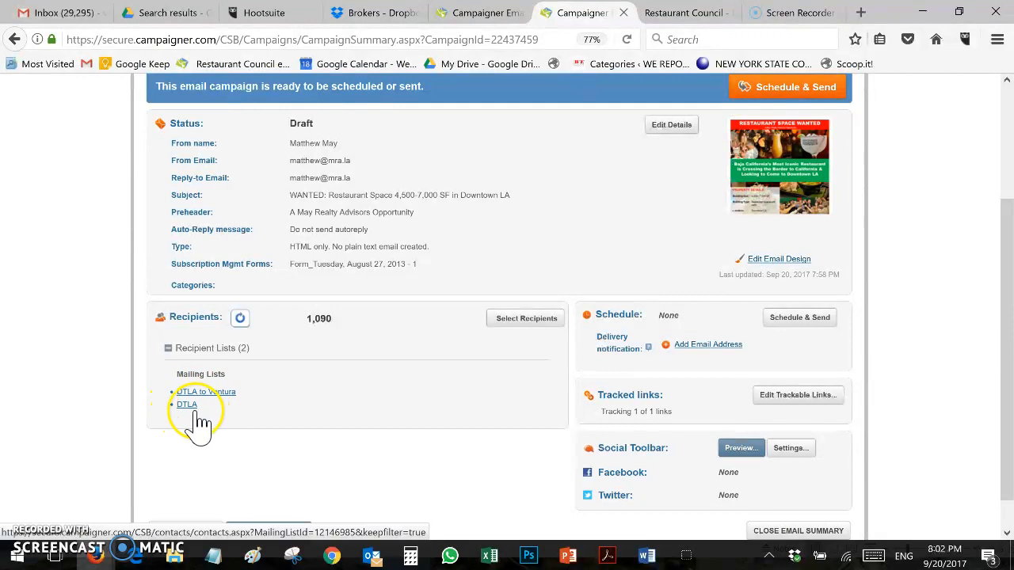
pyautogui.click(527, 320)
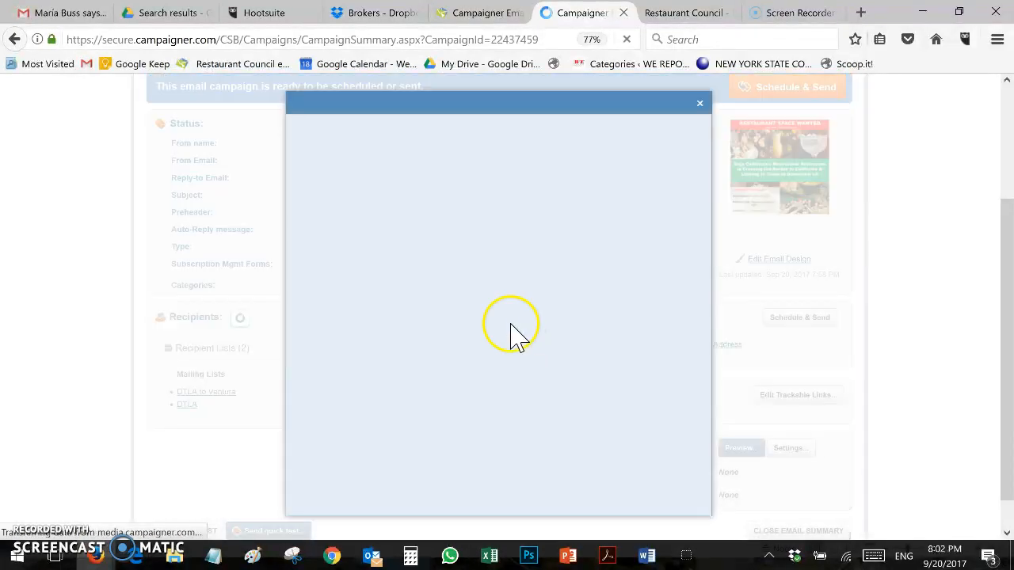
pyautogui.click(502, 255)
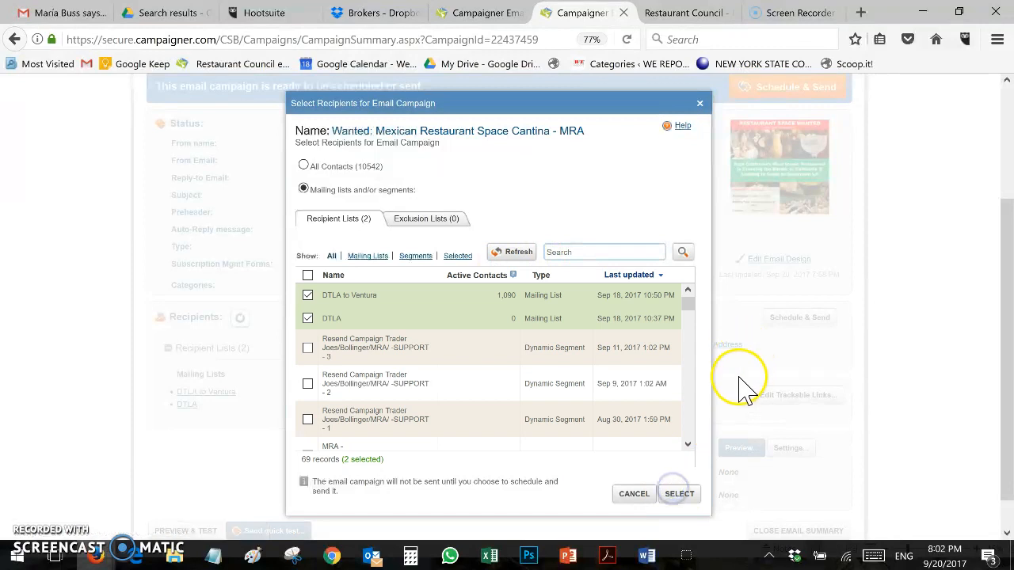
pyautogui.click(688, 496)
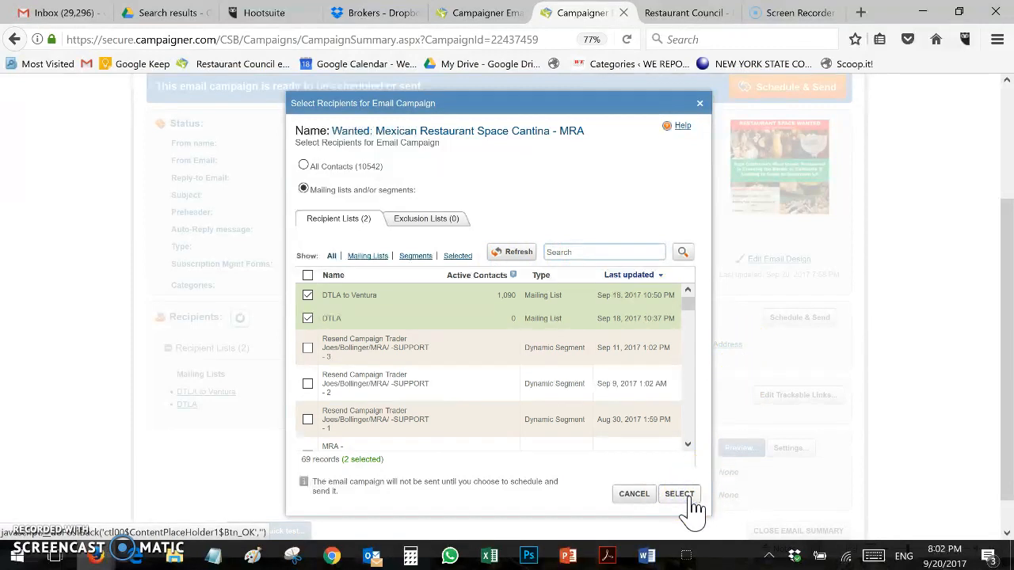
# Set up a one-time send of the campaign on a specific date and time, choosing September 21, 2017.
pyautogui.click(796, 318)
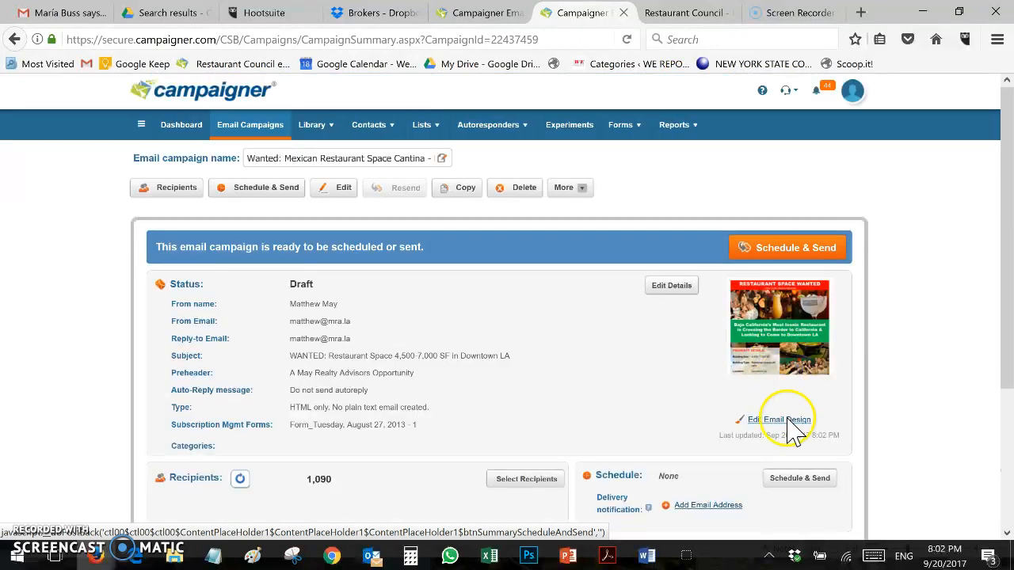
pyautogui.click(797, 485)
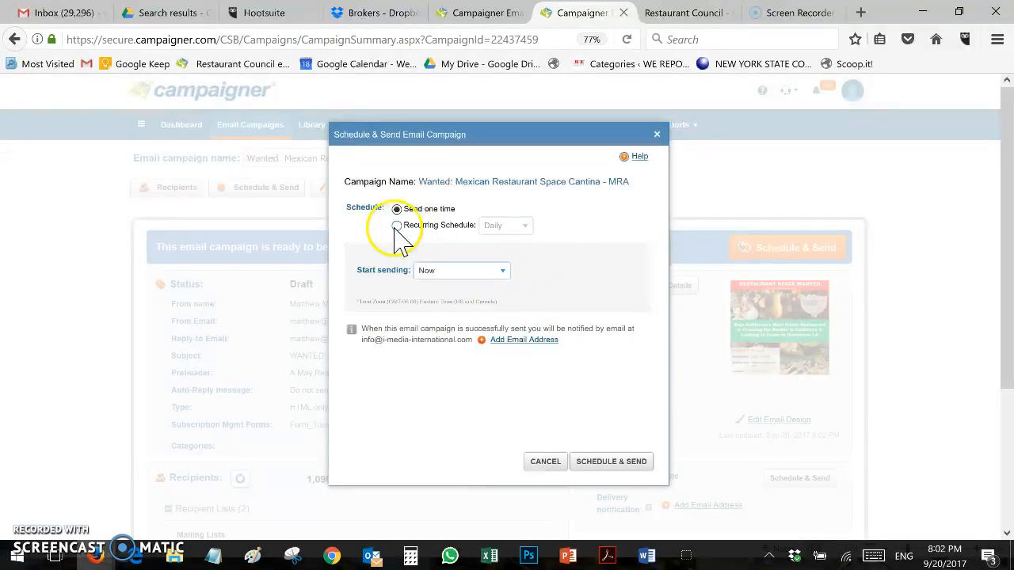
pyautogui.click(494, 274)
pyautogui.click(503, 270)
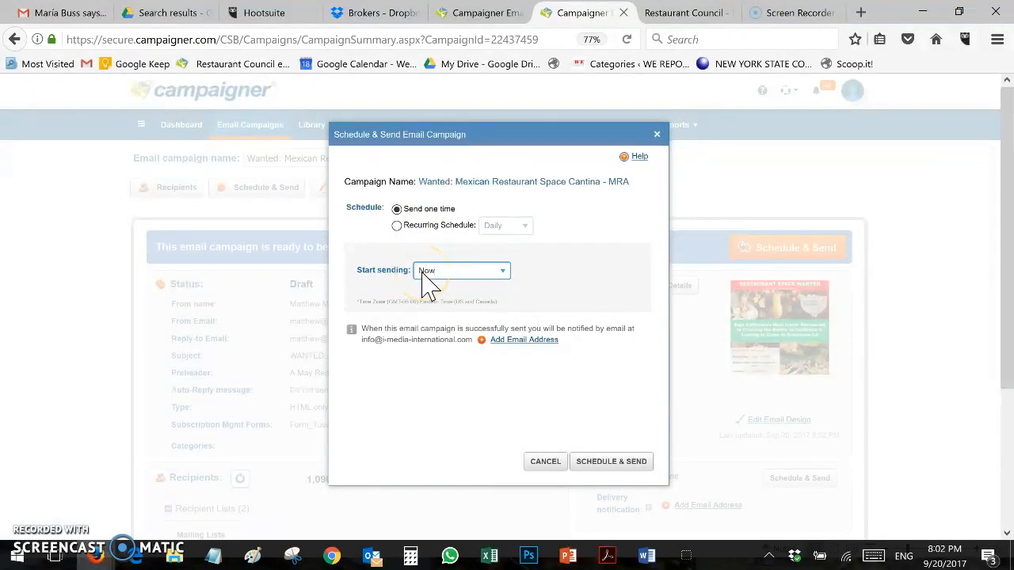
pyautogui.click(504, 271)
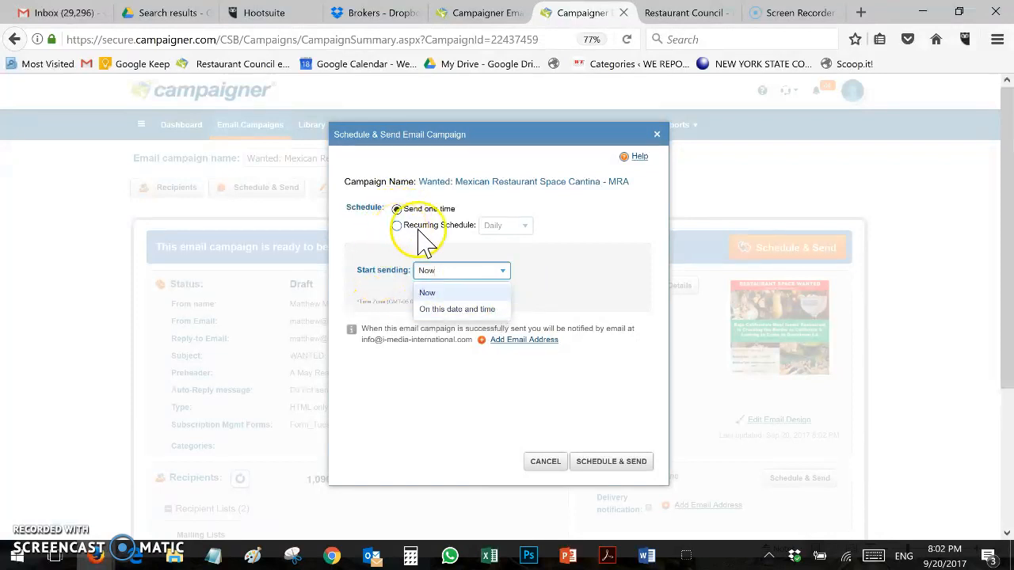
pyautogui.click(448, 309)
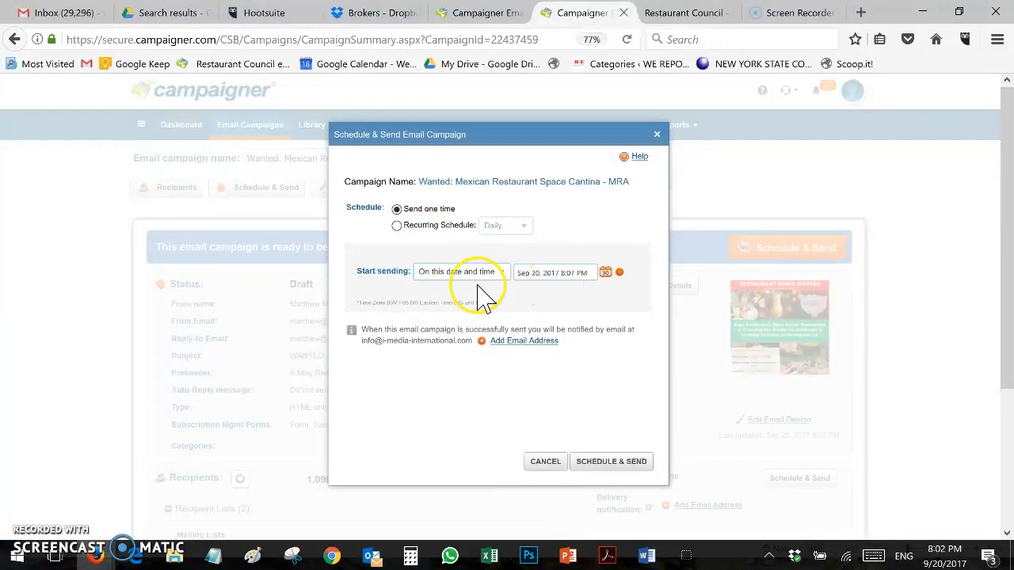
pyautogui.click(606, 281)
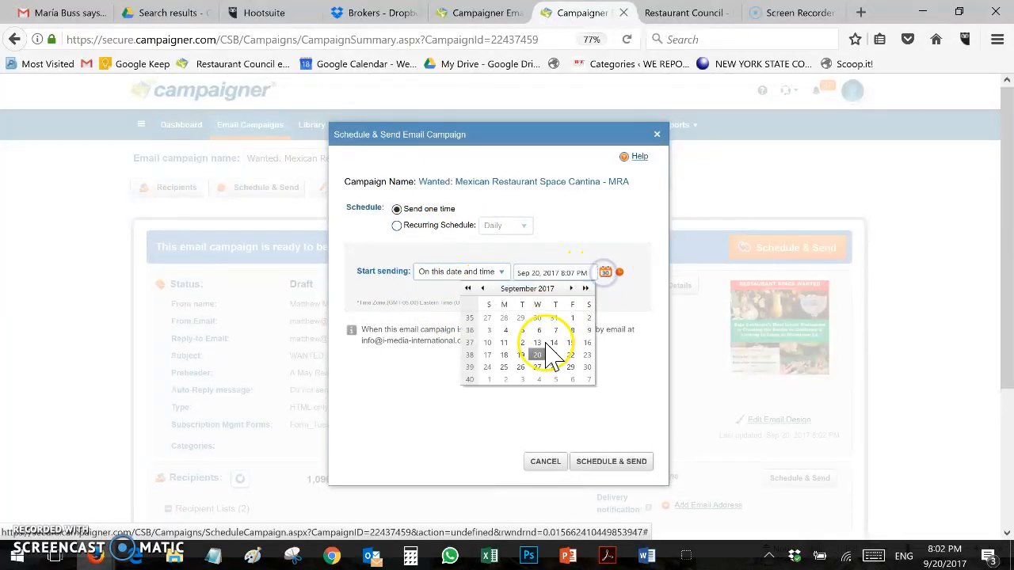
pyautogui.click(549, 353)
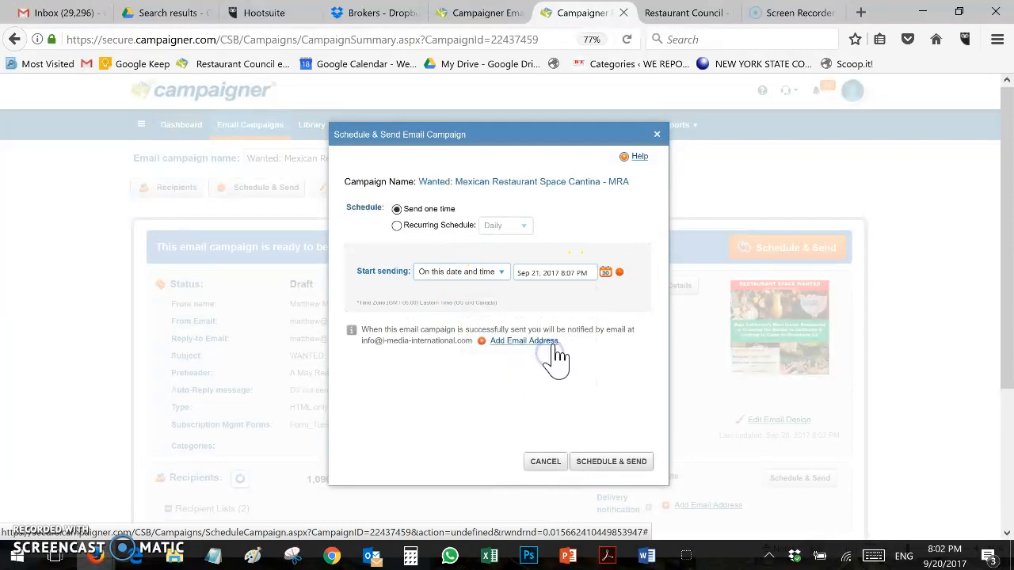
# Change the campaign's scheduled start time to 9:07 AM.
pyautogui.tripleClick(567, 274)
pyautogui.click(565, 272)
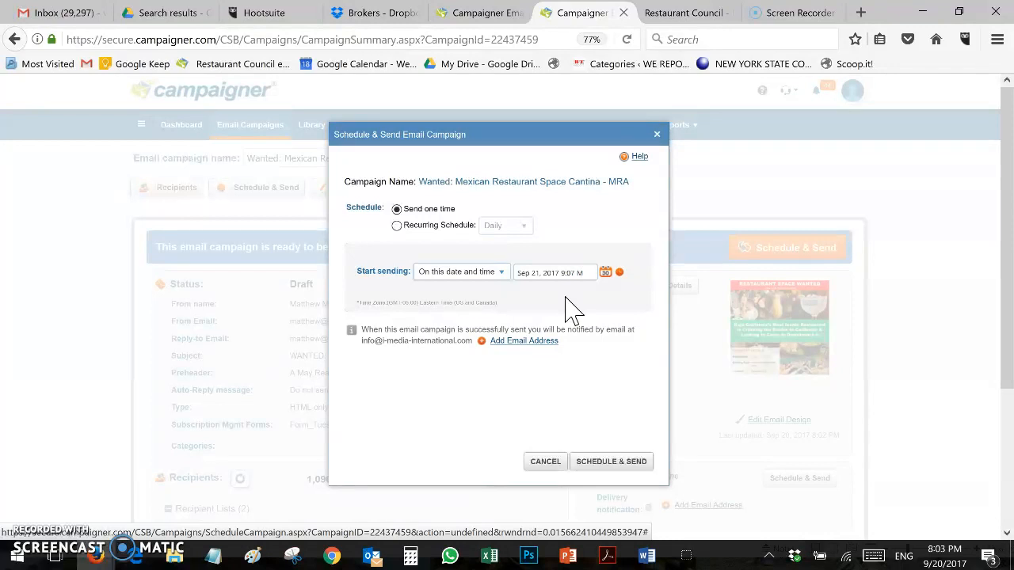
pyautogui.click(634, 461)
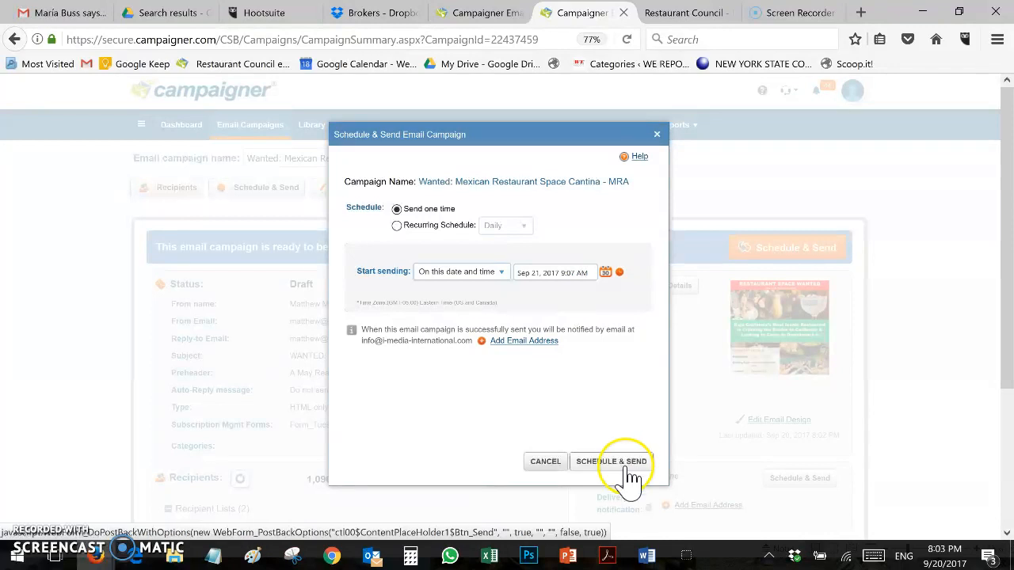
pyautogui.click(584, 440)
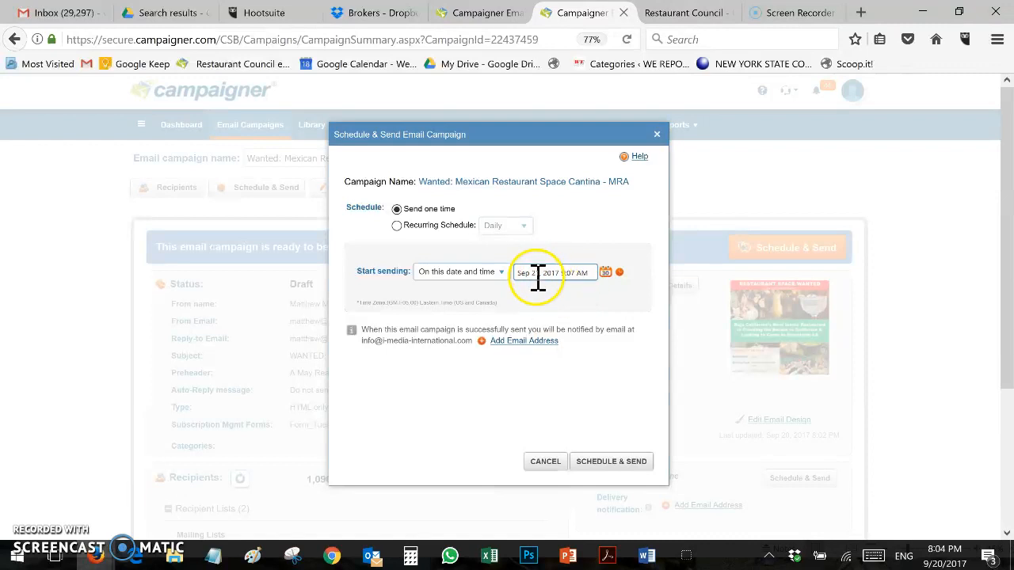
# Schedule the campaign for sending with the chosen date and time, and check the schedule details in its summary.
pyautogui.click(615, 468)
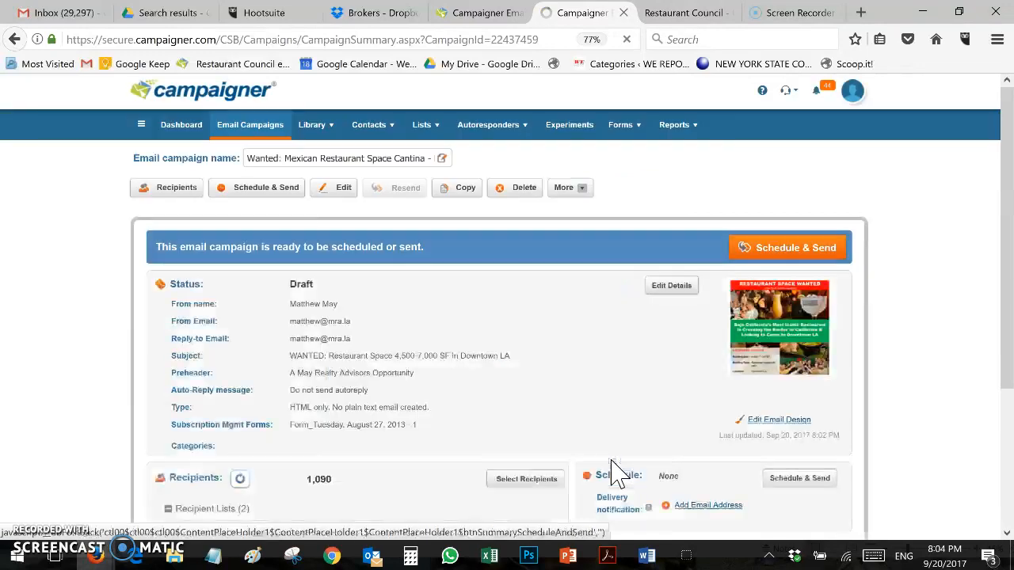
pyautogui.scroll(-3, 594, 374)
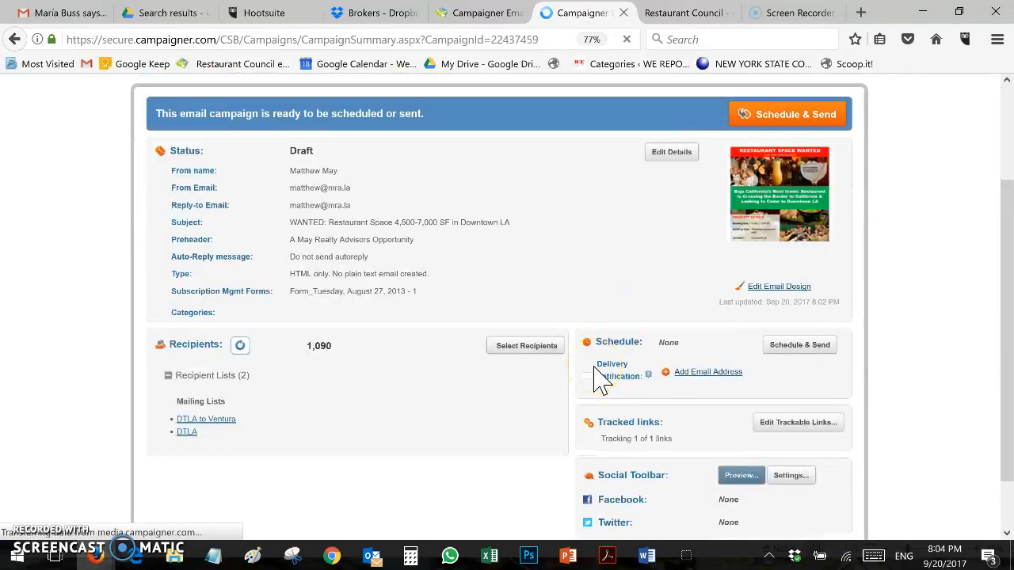
pyautogui.scroll(-3, 564, 376)
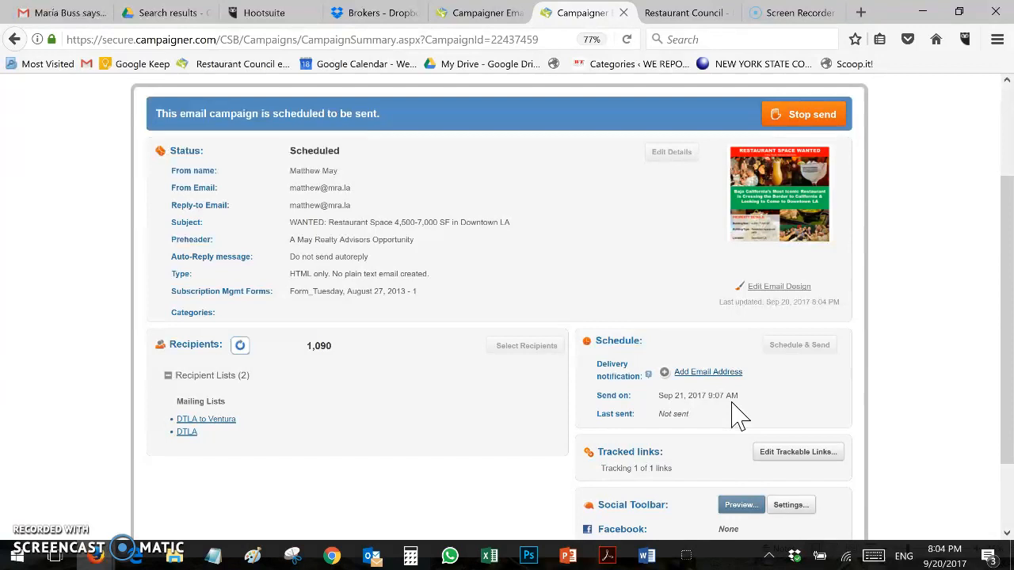
# Stop the scheduled send of the Mexican restaurant space campaign and confirm the stop.
pyautogui.click(787, 117)
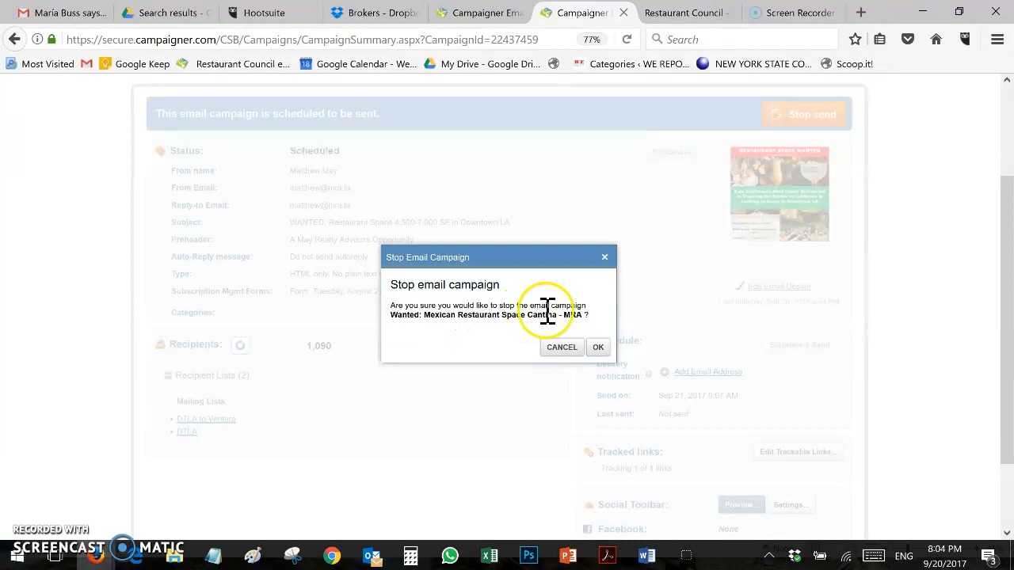
pyautogui.click(604, 348)
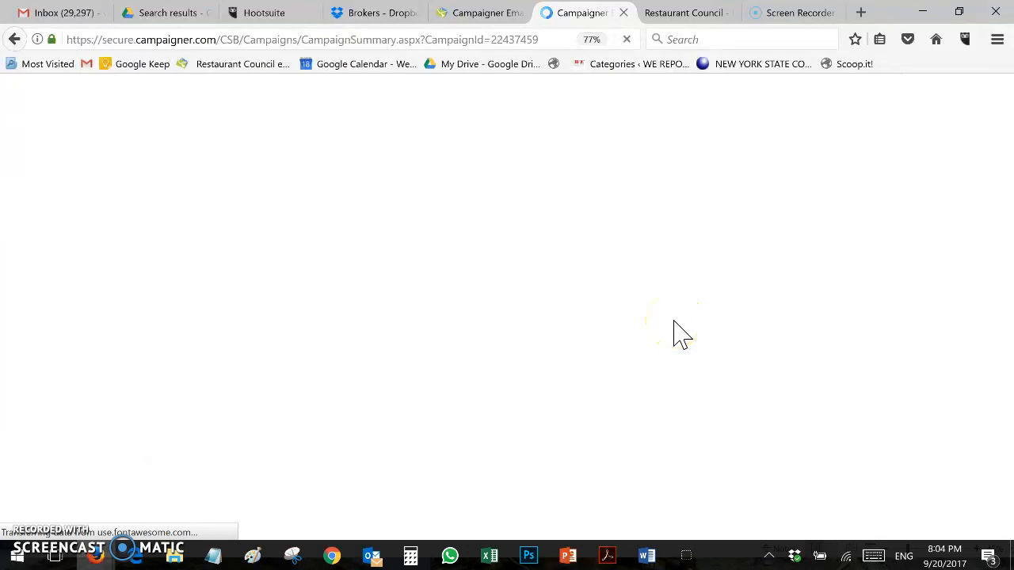
pyautogui.scroll(-3, 729, 471)
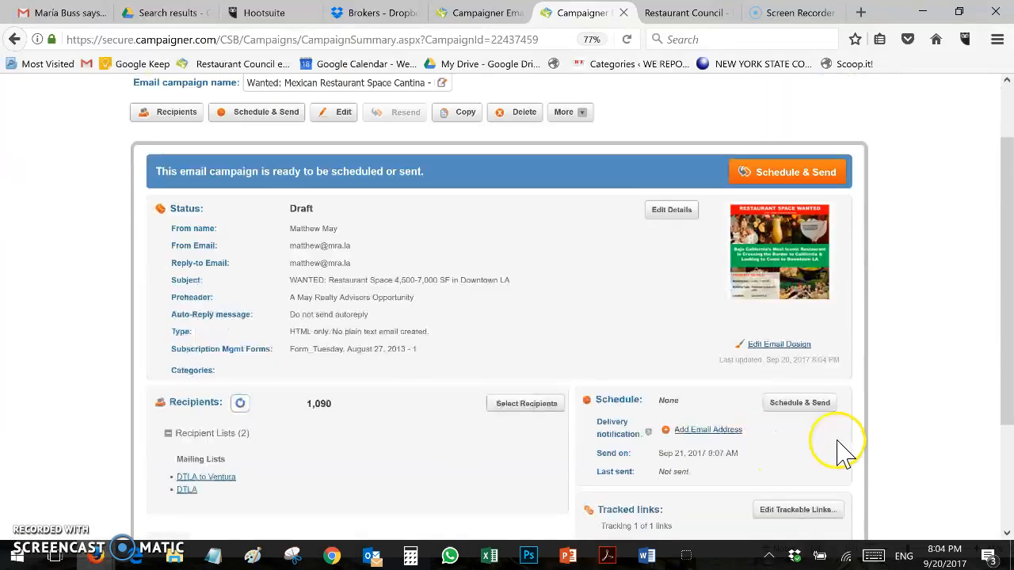
# Reschedule the campaign as a one-time send on a specific date and time, keeping Sep 21, 2017 9:07 AM.
pyautogui.click(786, 346)
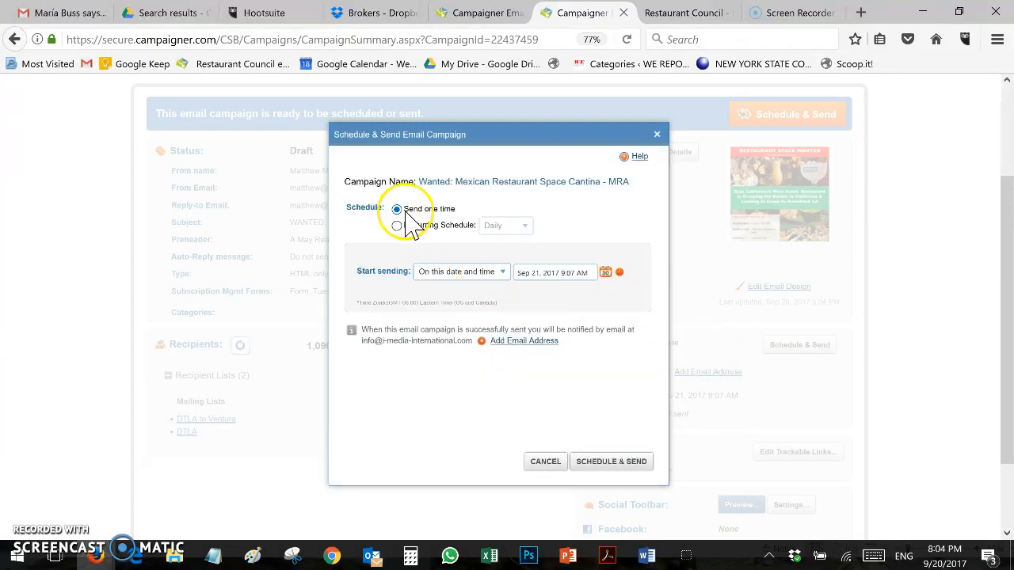
pyautogui.click(506, 273)
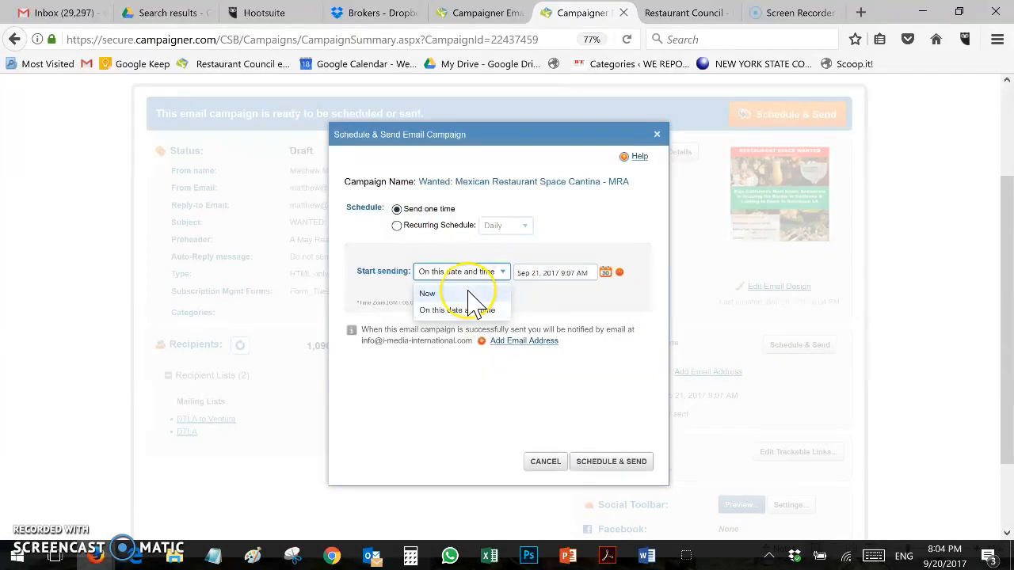
pyautogui.click(477, 314)
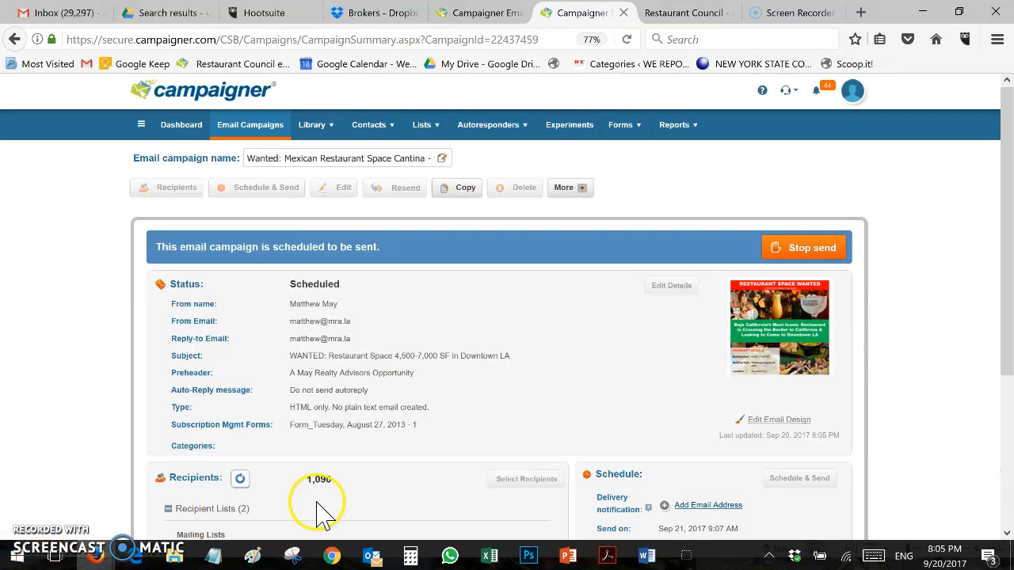
# Start a quick test of the campaign and replace the recipient with the colleague's suggested company e-mail address.
pyautogui.scroll(-3, 361, 452)
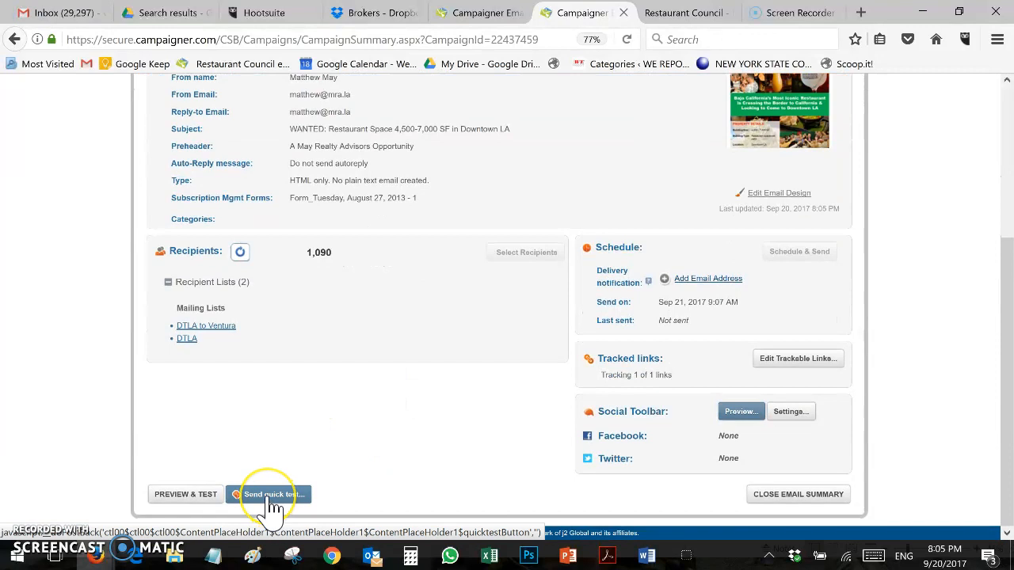
pyautogui.click(270, 497)
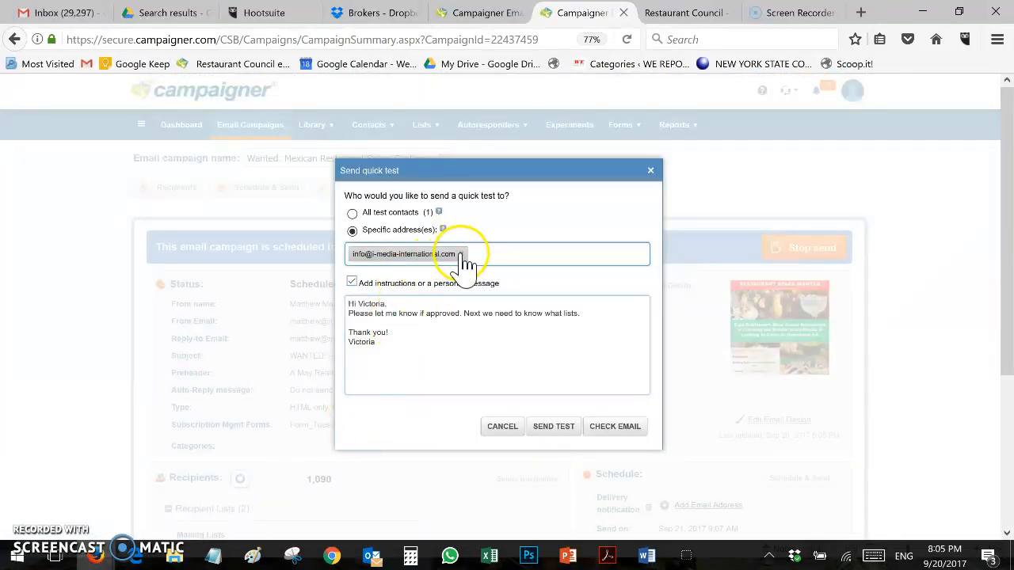
pyautogui.click(460, 254)
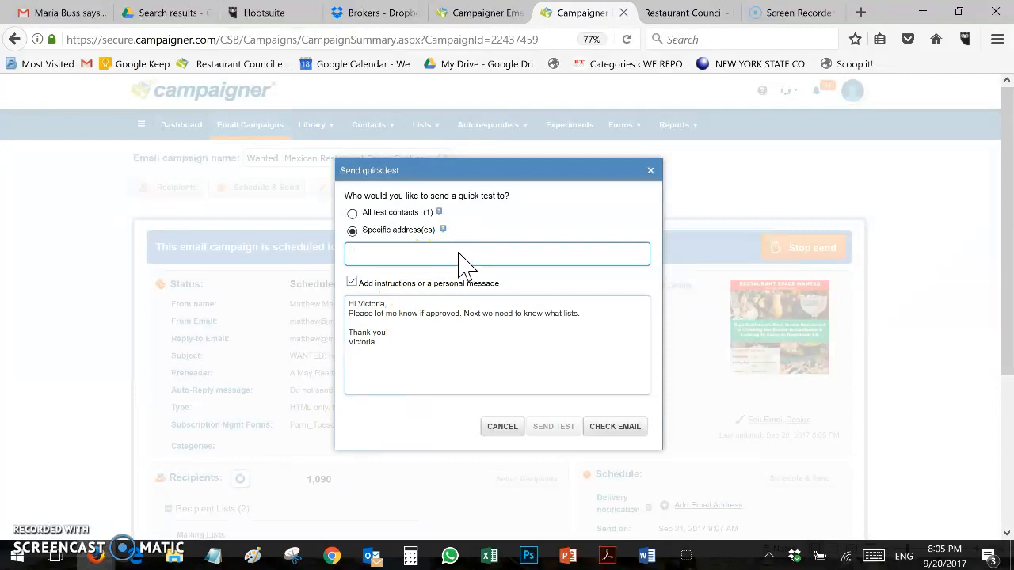
pyautogui.write('vic')
pyautogui.click(438, 273)
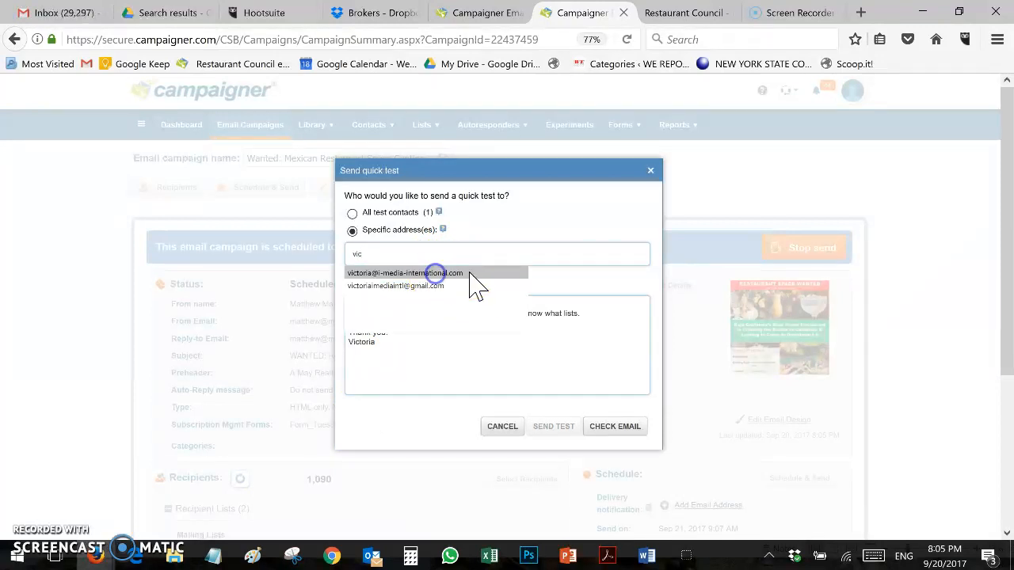
# Toggle the personal message option off and on again, select the message text, and send the quick test.
pyautogui.click(351, 282)
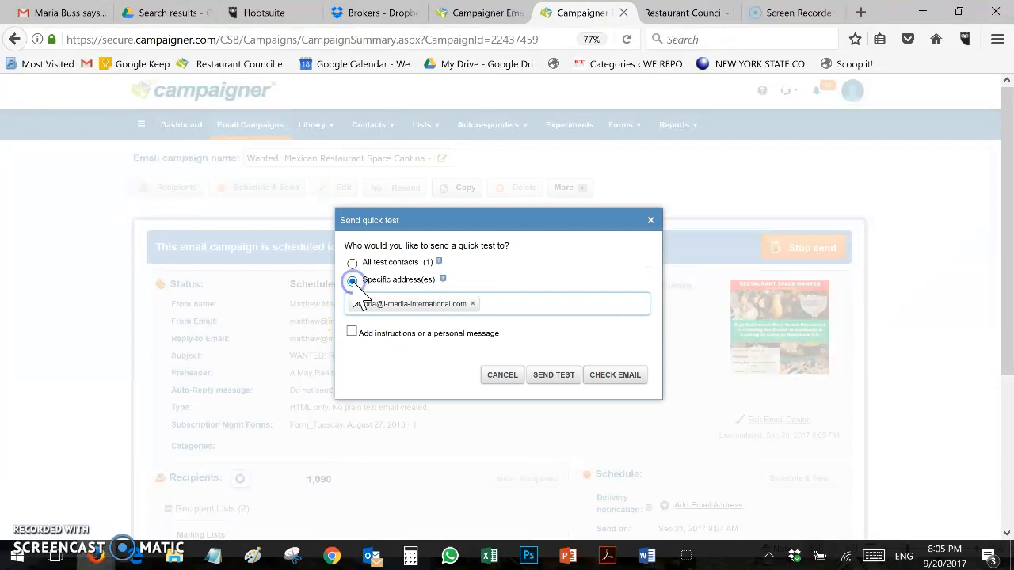
pyautogui.click(351, 333)
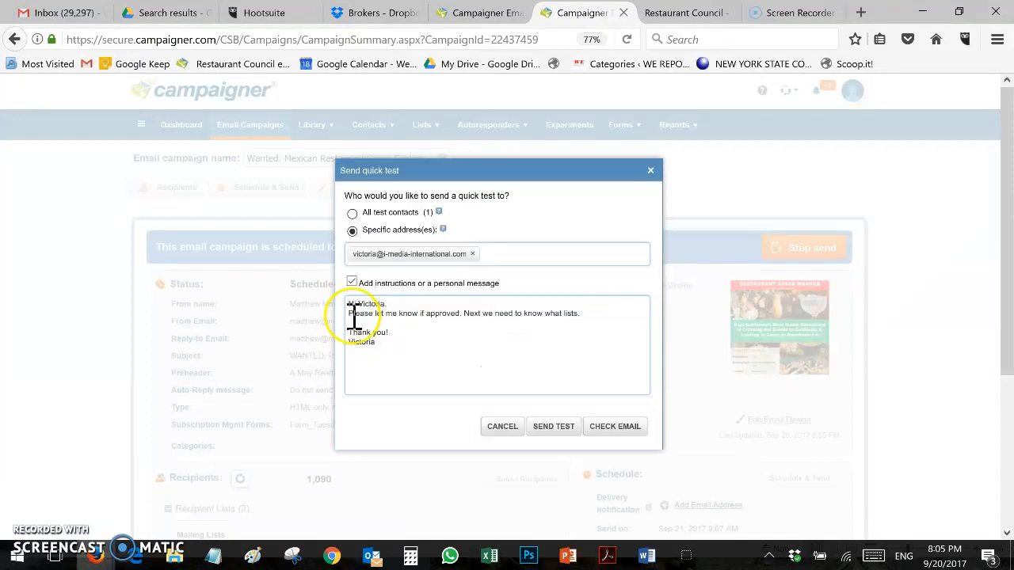
pyautogui.moveTo(353, 309); pyautogui.dragTo(389, 345)
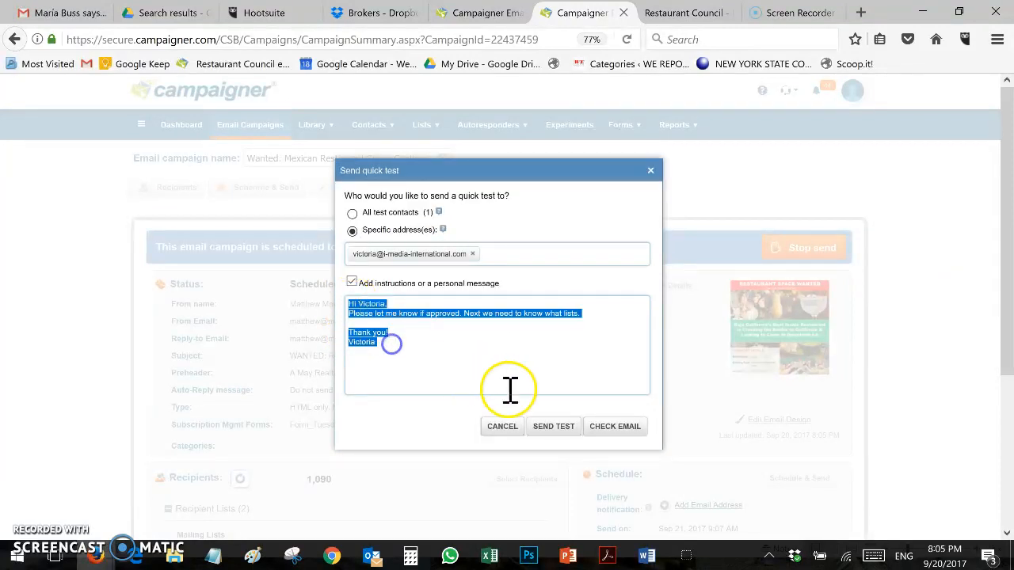
pyautogui.click(558, 433)
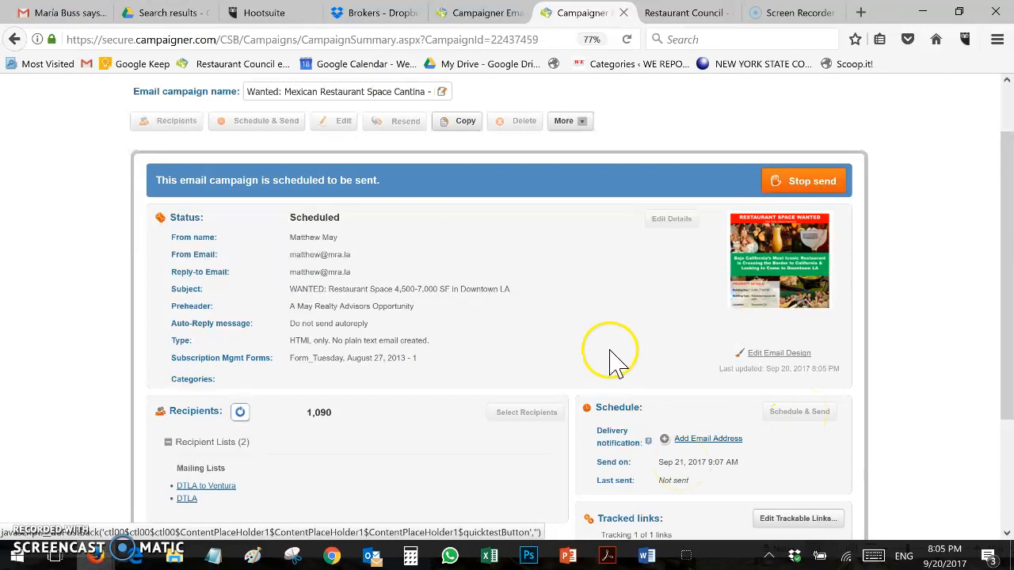
pyautogui.scroll(-2, 611, 357)
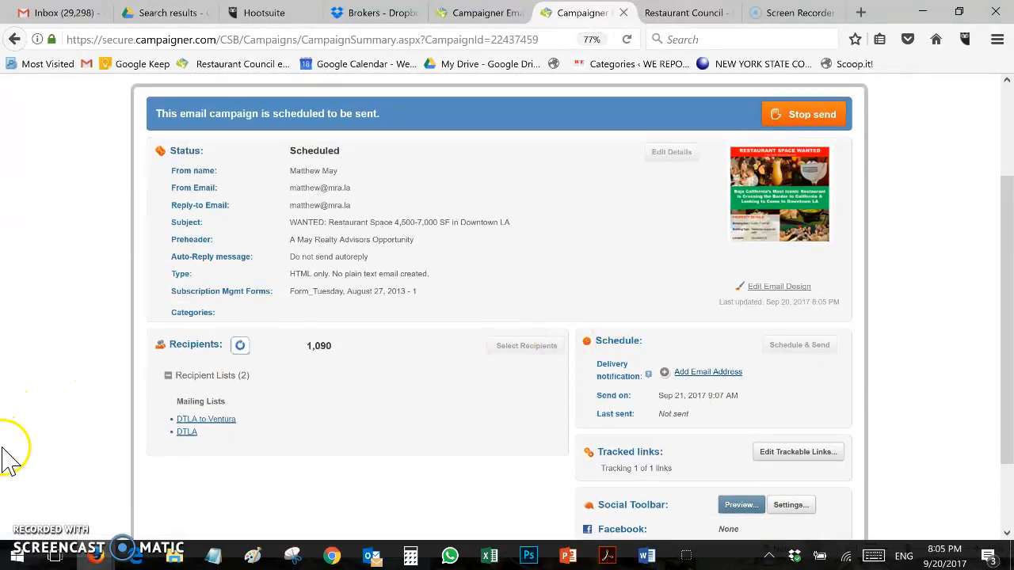